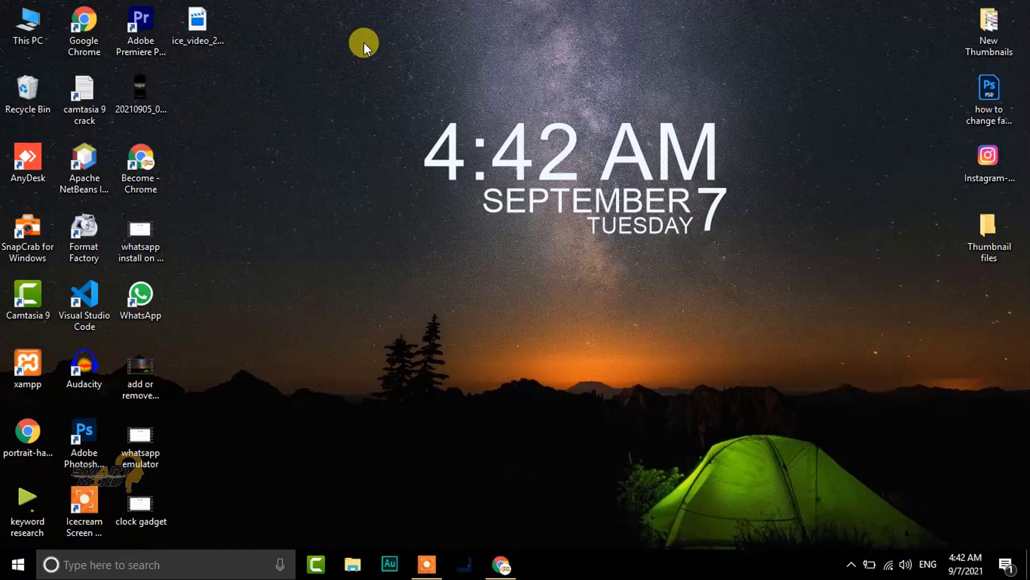
{"action": "left_click_drag", "start_coordinate": [2, 5], "coordinate": [1022, 573]}
{"action": "left_click", "coordinate": [607, 397]}
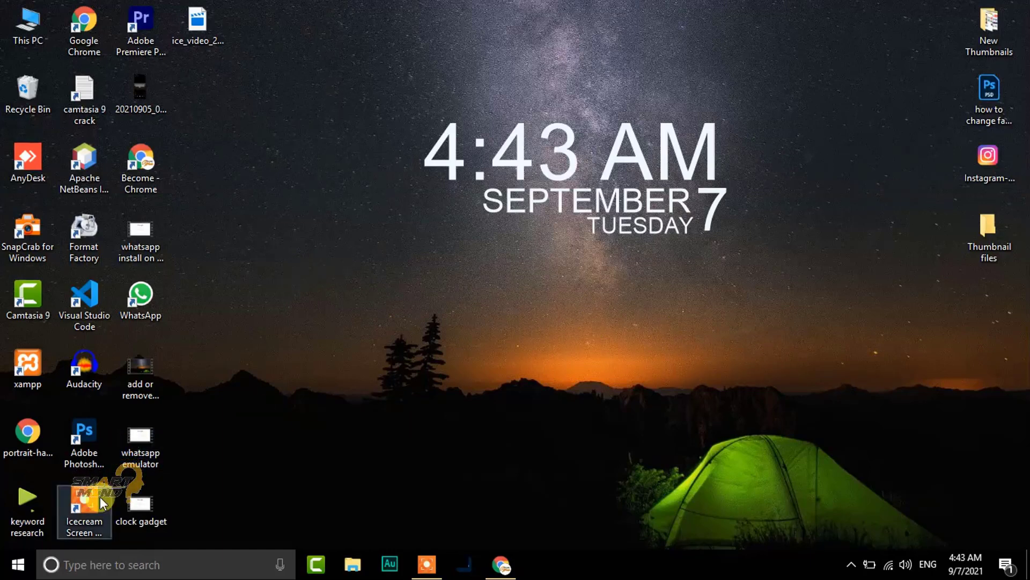
Search Windows for "snip" and pin the Snipping Tool to the taskbar
{"action": "left_click", "coordinate": [128, 568]}
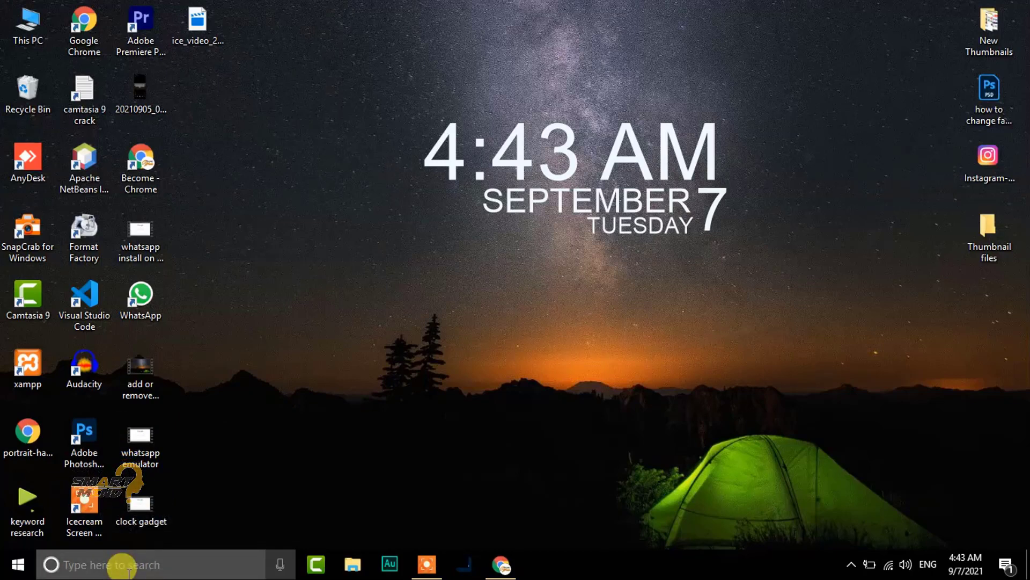
{"action": "left_click", "coordinate": [128, 572]}
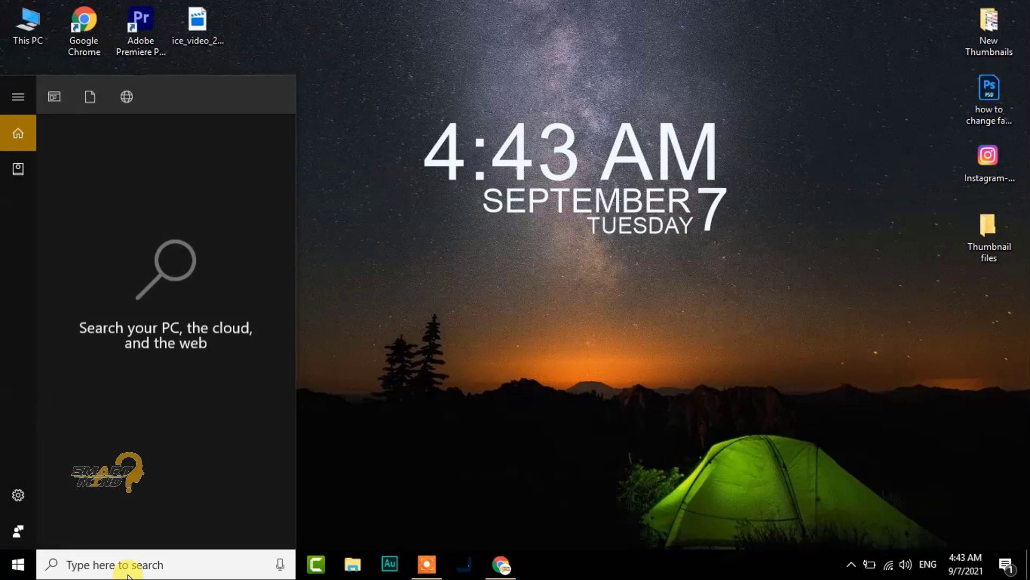
{"action": "type", "text": "snip"}
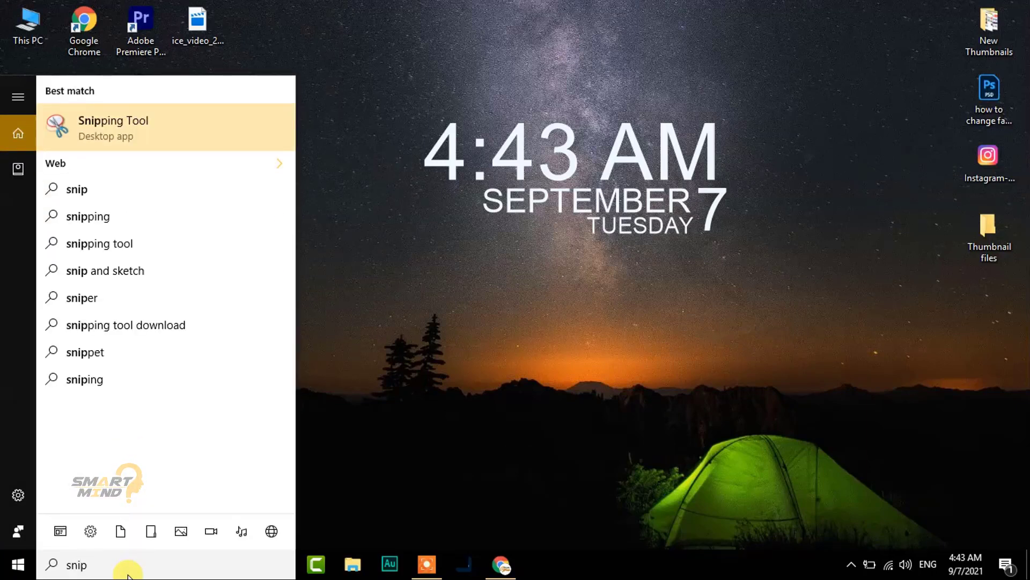
{"action": "right_click", "coordinate": [117, 138]}
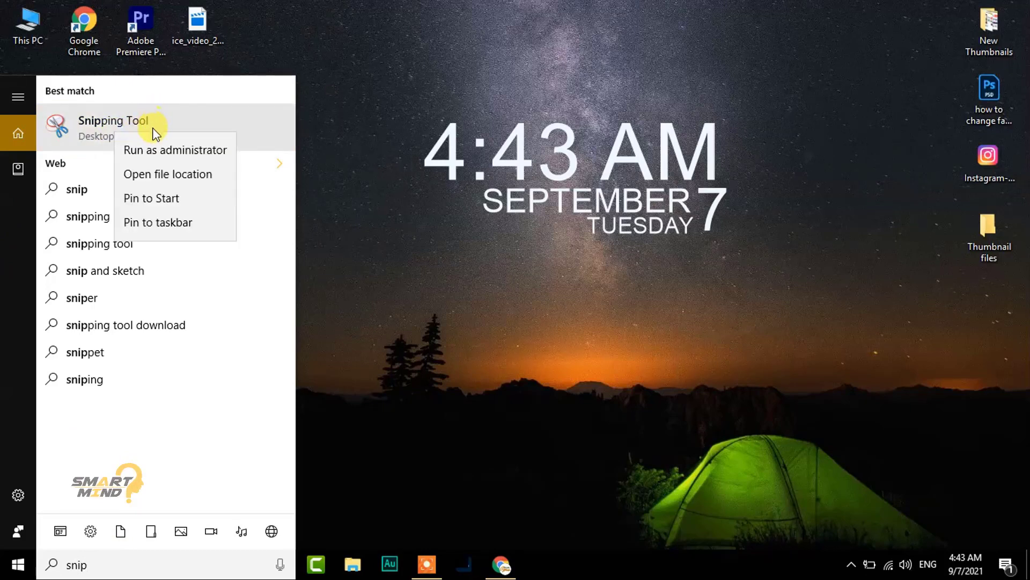
{"action": "left_click", "coordinate": [149, 222]}
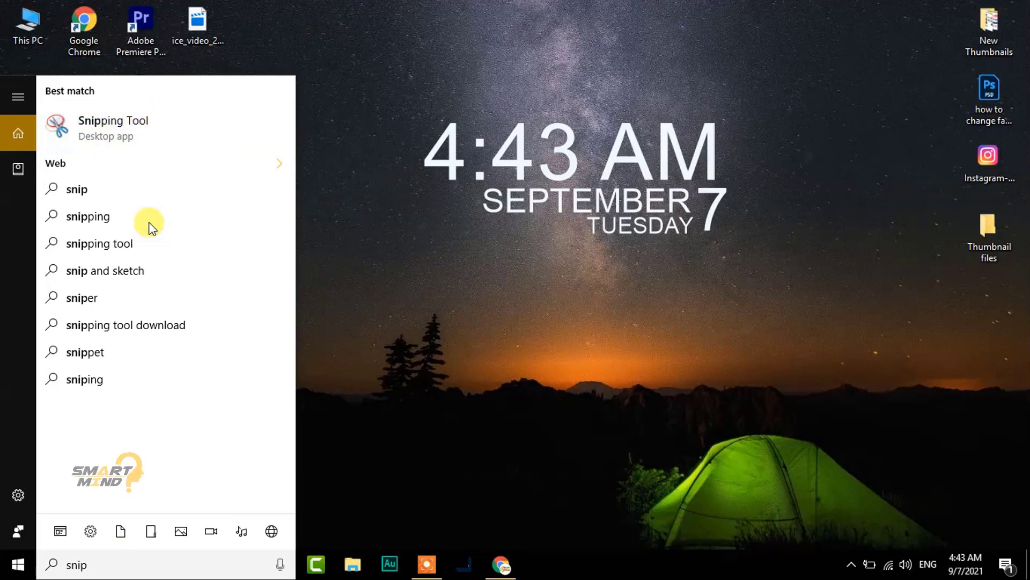
{"action": "left_click", "coordinate": [592, 422]}
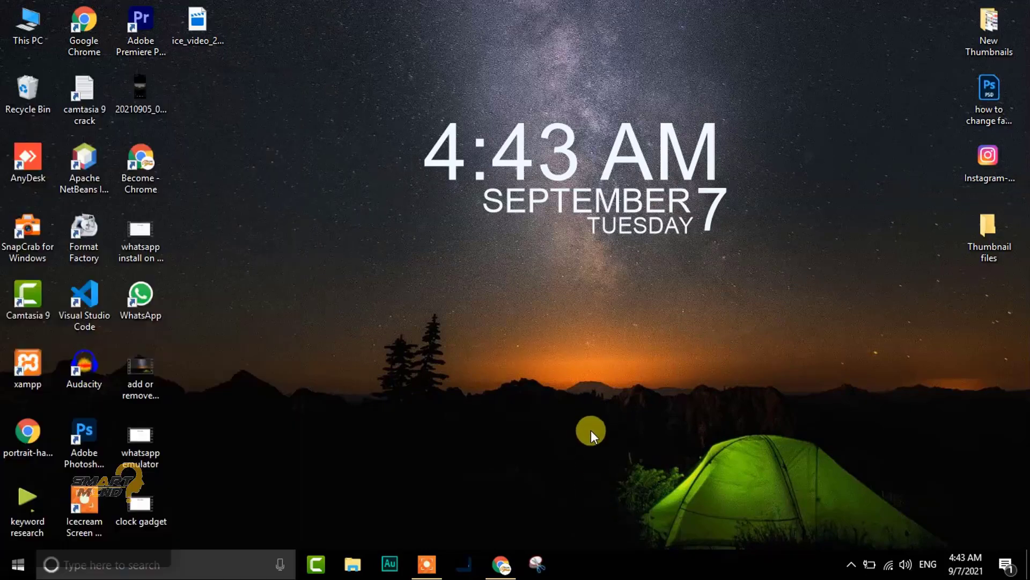
Open the Snipping Tool and capture the desktop clock and date with a rectangular snip
{"action": "left_click", "coordinate": [538, 564]}
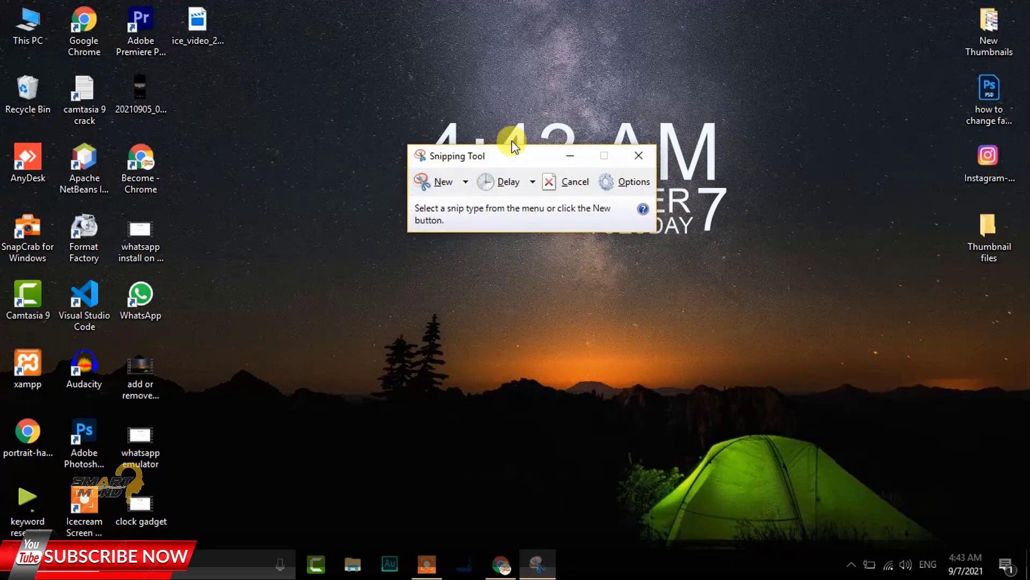
{"action": "left_click_drag", "start_coordinate": [513, 151], "coordinate": [549, 41]}
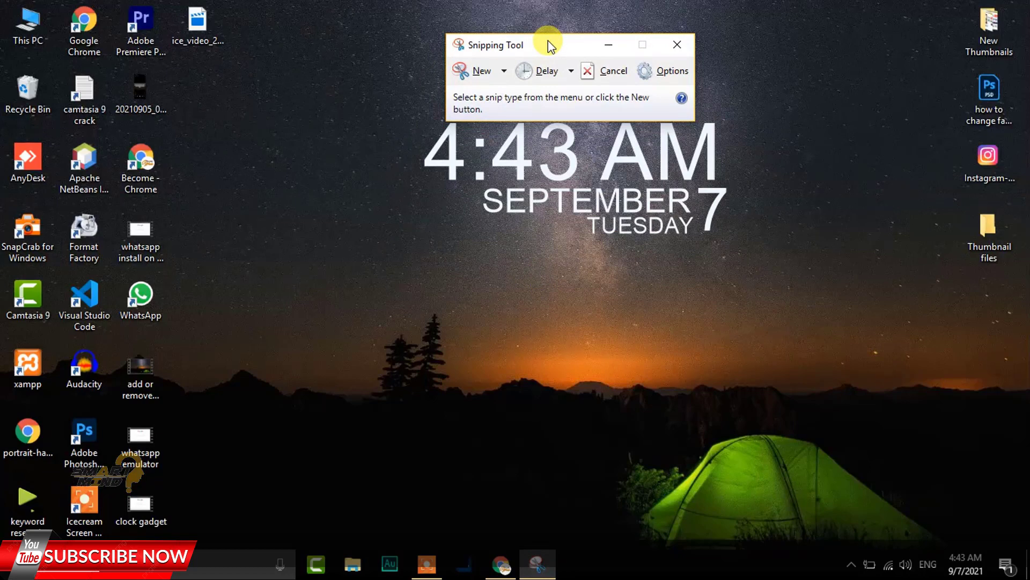
{"action": "left_click_drag", "start_coordinate": [552, 45], "coordinate": [447, 39]}
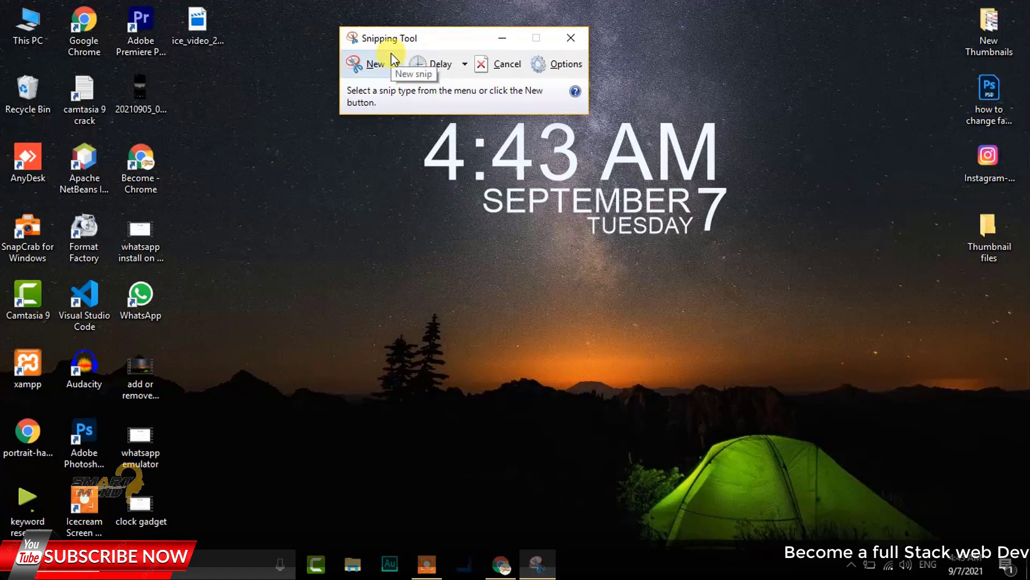
{"action": "left_click", "coordinate": [367, 64]}
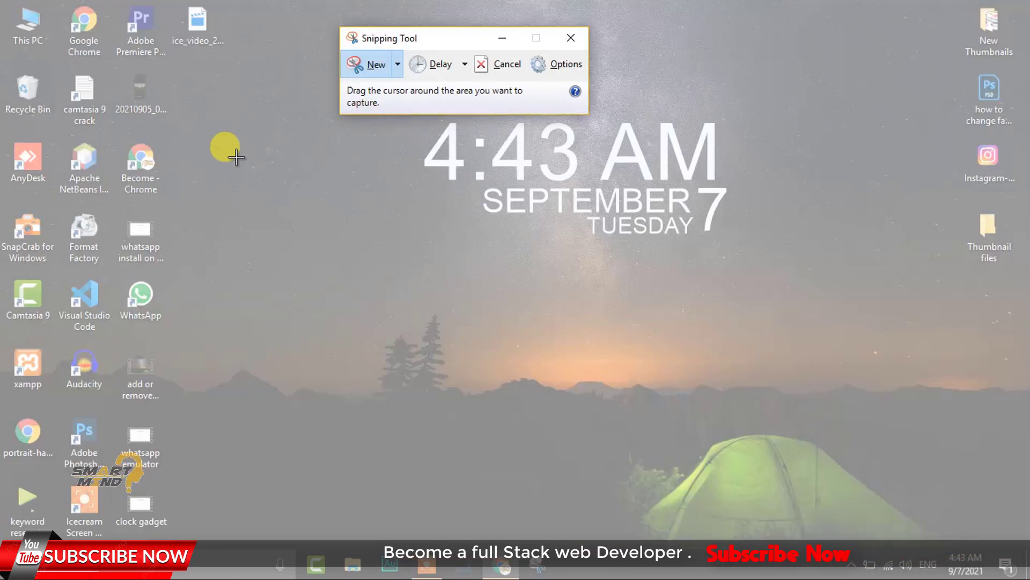
{"action": "left_click_drag", "start_coordinate": [400, 120], "coordinate": [761, 257]}
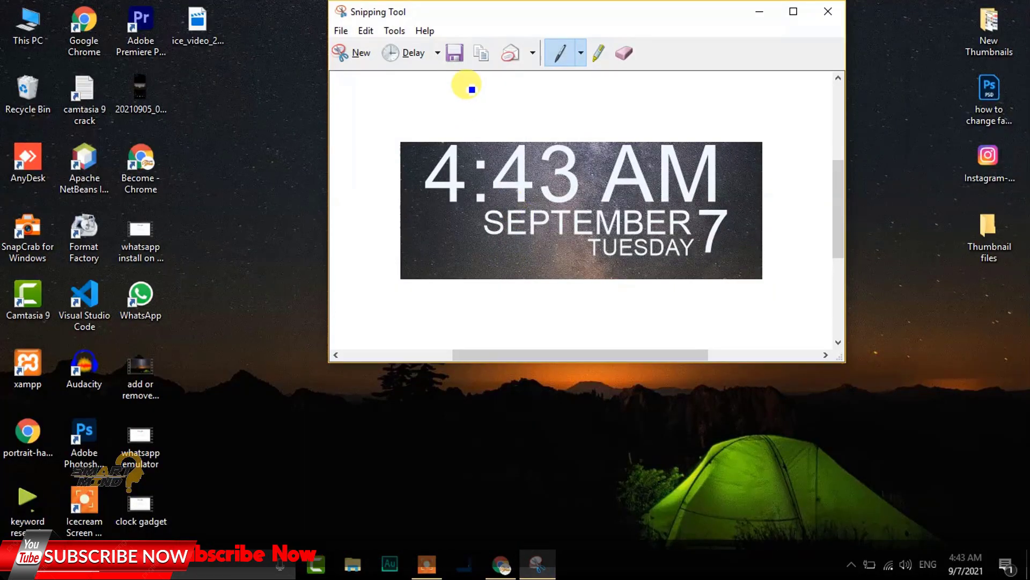
Save the snip to the Desktop as a PNG file named hj and view the saved image
{"action": "left_click", "coordinate": [455, 53]}
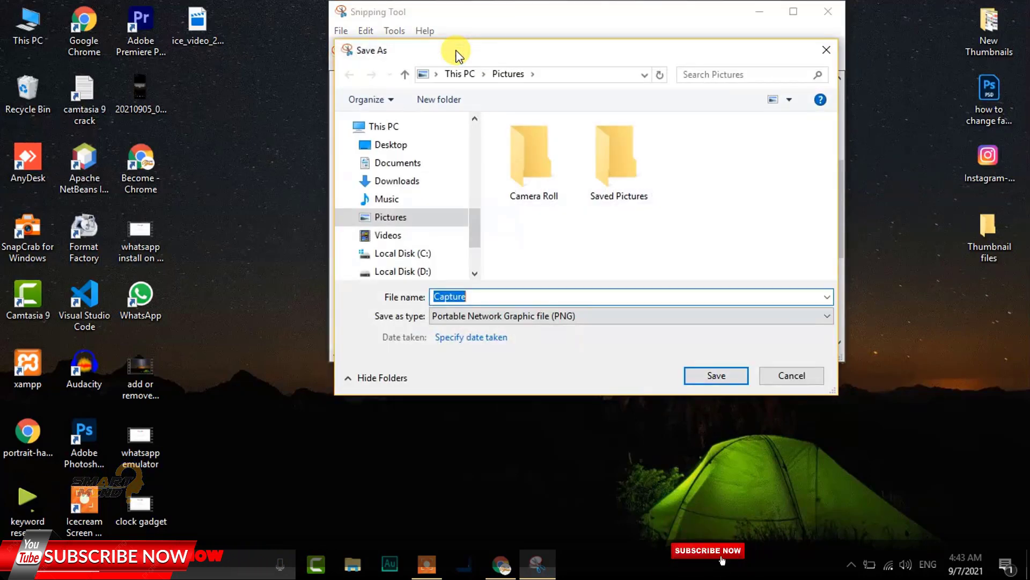
{"action": "left_click_drag", "start_coordinate": [474, 223], "coordinate": [461, 130]}
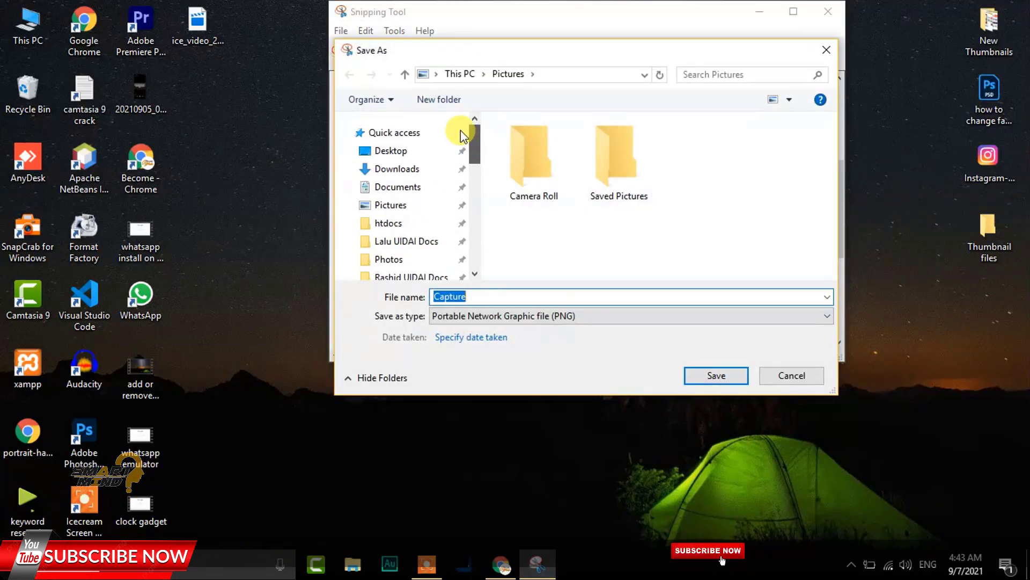
{"action": "left_click", "coordinate": [391, 151]}
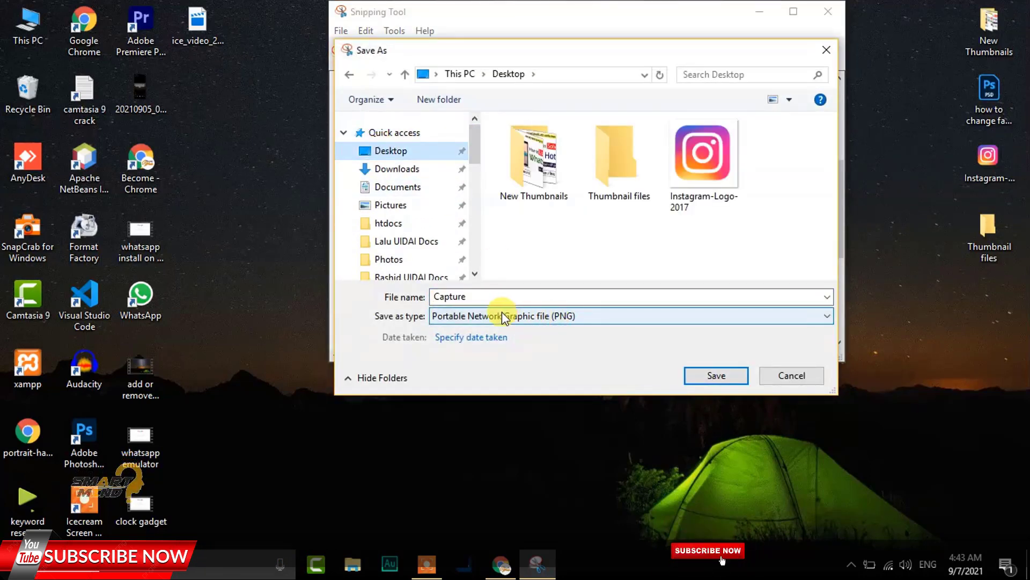
{"action": "double_click", "coordinate": [478, 296]}
{"action": "type", "text": "hj"}
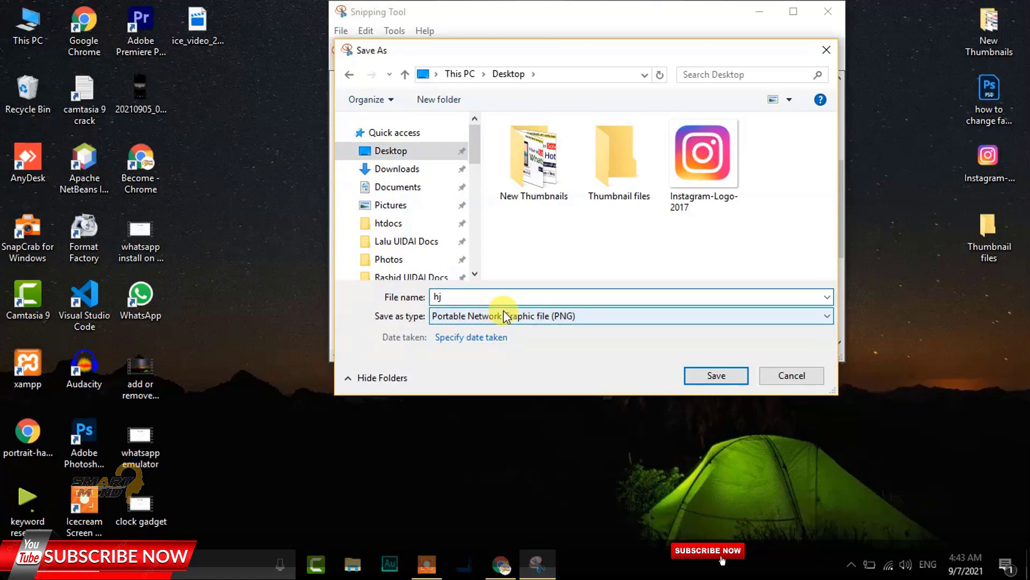
{"action": "left_click", "coordinate": [520, 316]}
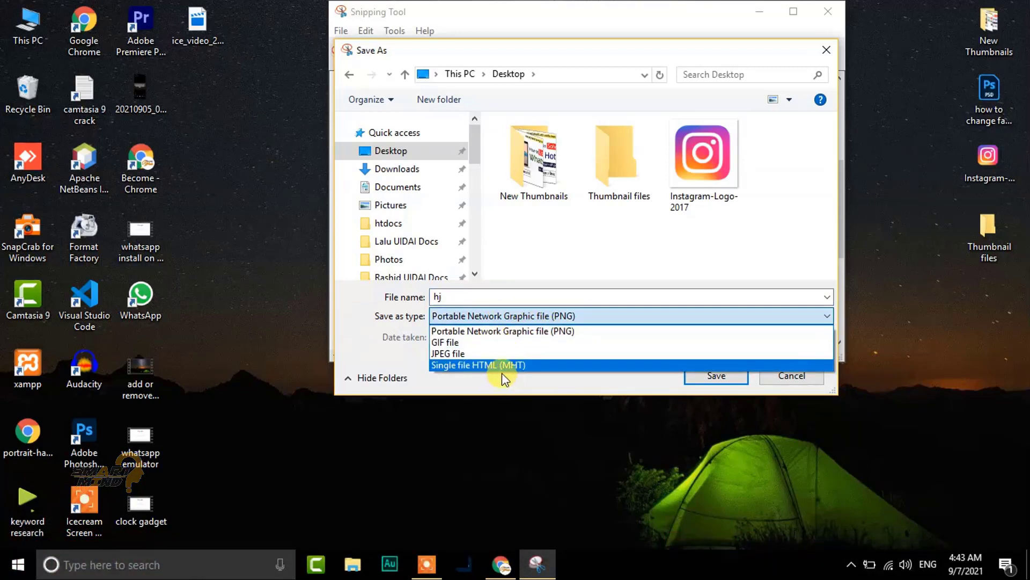
{"action": "left_click", "coordinate": [557, 331]}
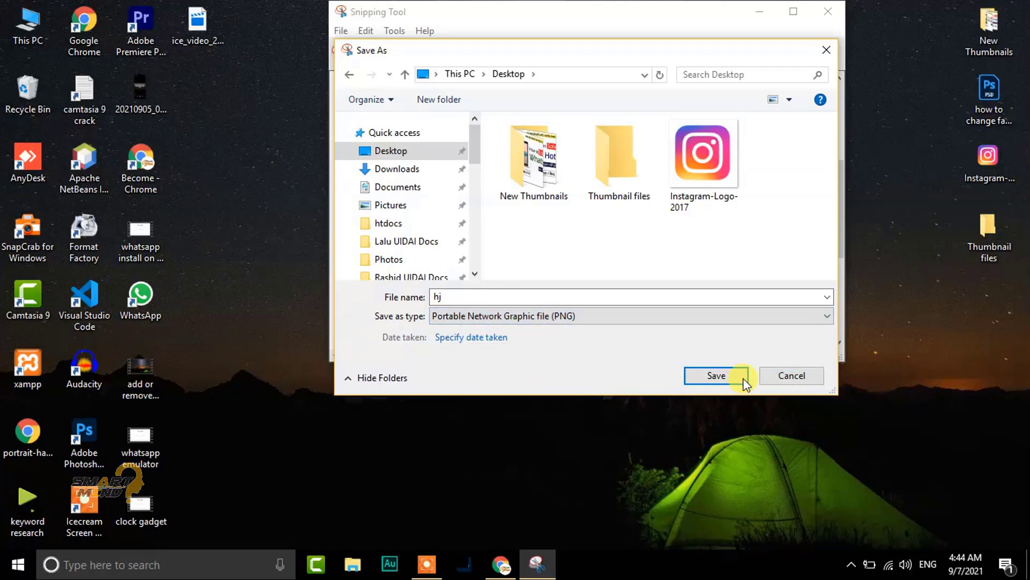
{"action": "left_click", "coordinate": [717, 375]}
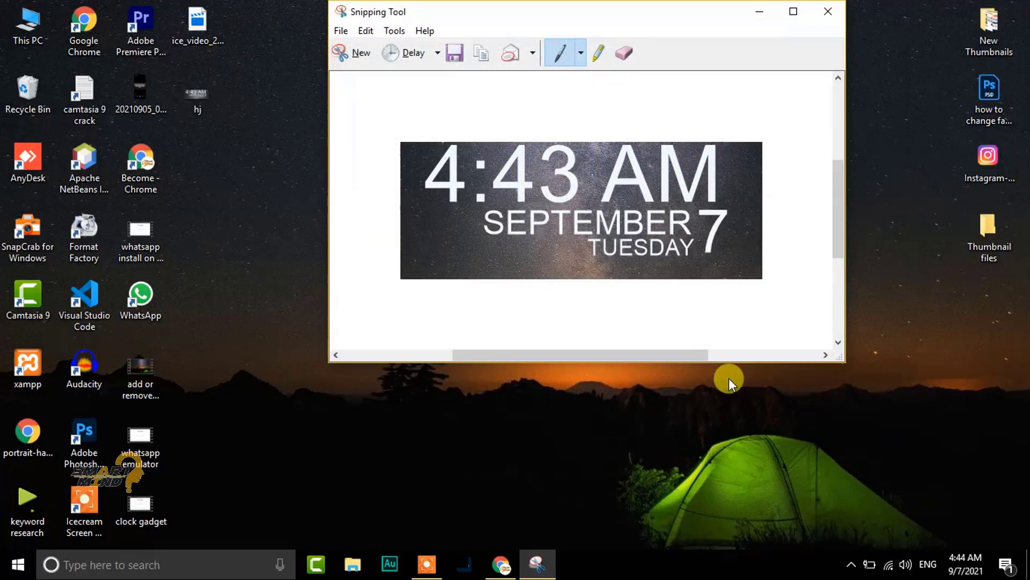
{"action": "double_click", "coordinate": [202, 95]}
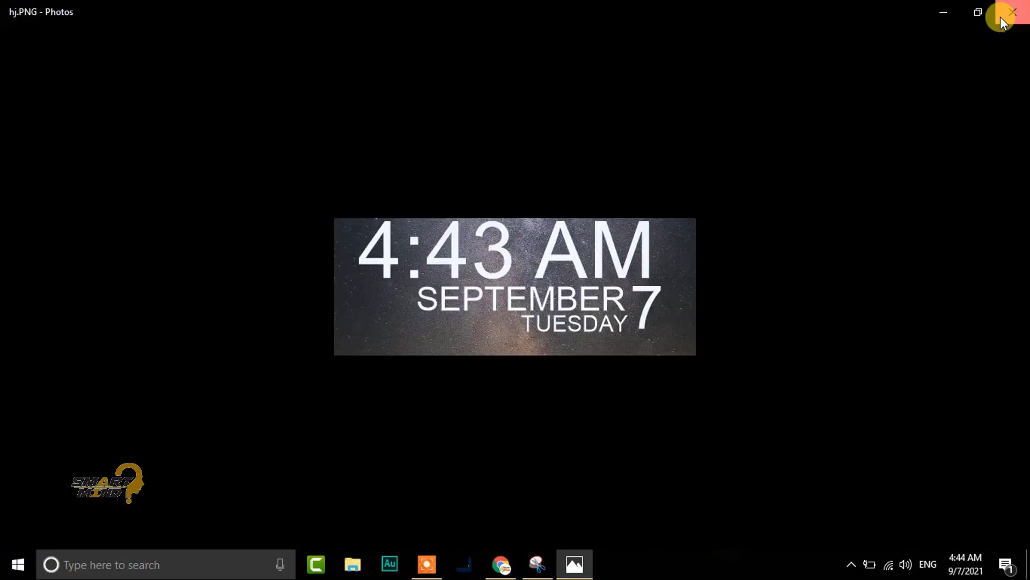
{"action": "left_click", "coordinate": [1000, 17]}
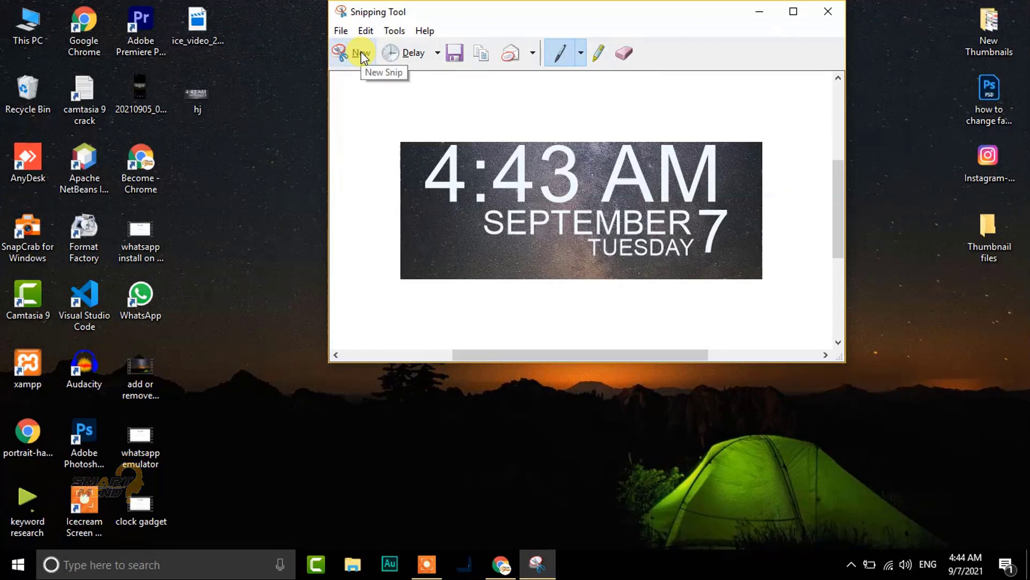
Capture the green tent on the wallpaper with a free-form snip drawn around it, leaving it unsaved
{"action": "left_click", "coordinate": [377, 53]}
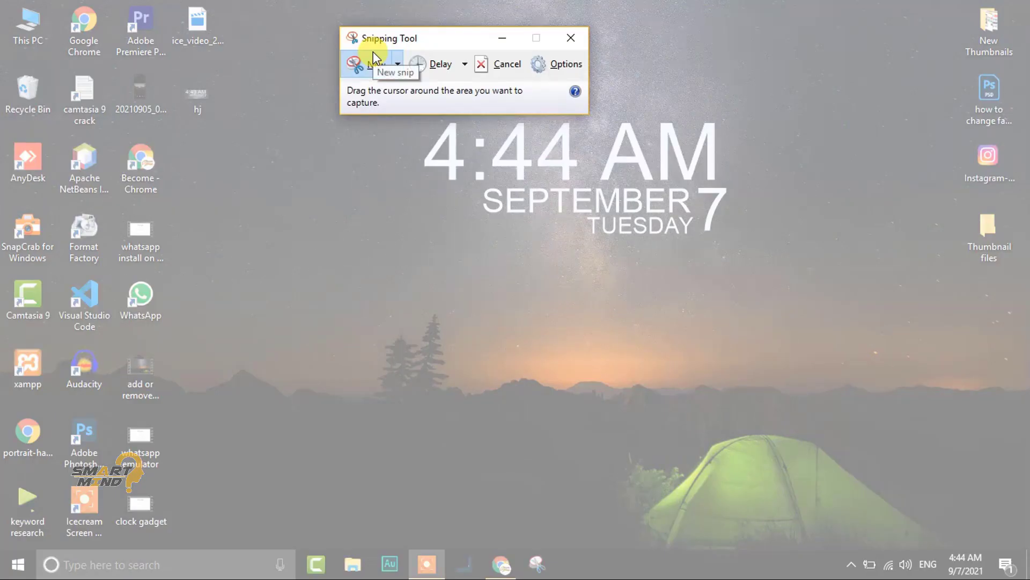
{"action": "left_click", "coordinate": [399, 65]}
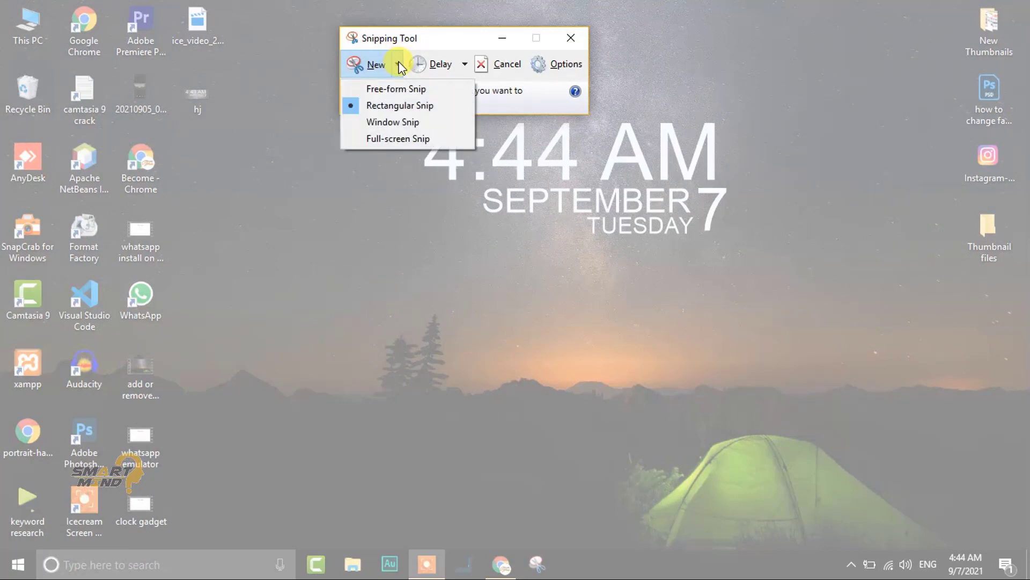
{"action": "left_click", "coordinate": [387, 90]}
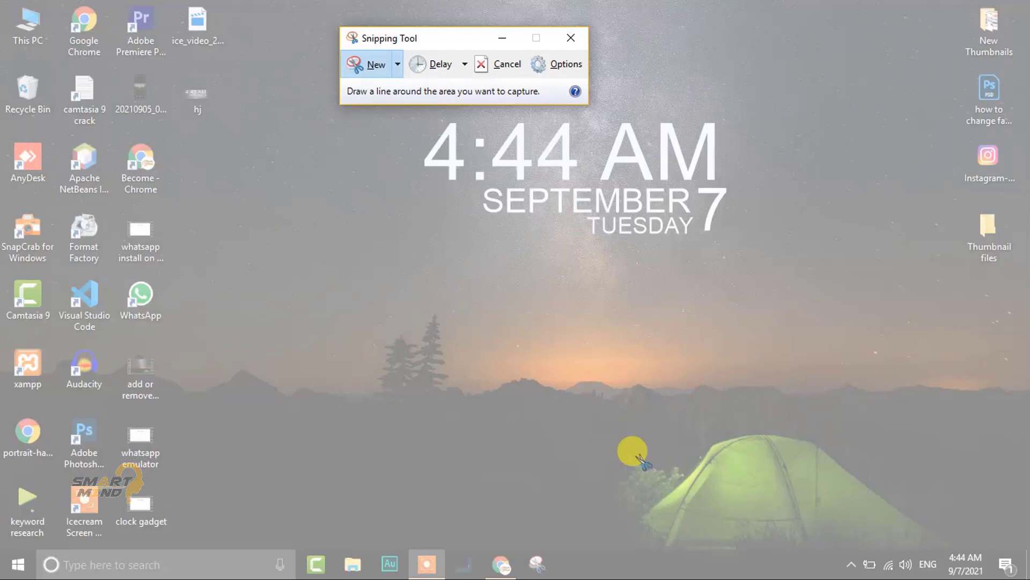
{"action": "mouse_move", "coordinate": [641, 457]}
{"action": "left_mouse_down"}
{"action": "mouse_move", "coordinate": [680, 421]}
{"action": "mouse_move", "coordinate": [821, 399]}
{"action": "mouse_move", "coordinate": [904, 439]}
{"action": "mouse_move", "coordinate": [954, 499]}
{"action": "mouse_move", "coordinate": [938, 546]}
{"action": "mouse_move", "coordinate": [765, 570]}
{"action": "mouse_move", "coordinate": [682, 557]}
{"action": "mouse_move", "coordinate": [643, 505]}
{"action": "mouse_move", "coordinate": [642, 465]}
{"action": "left_mouse_up"}
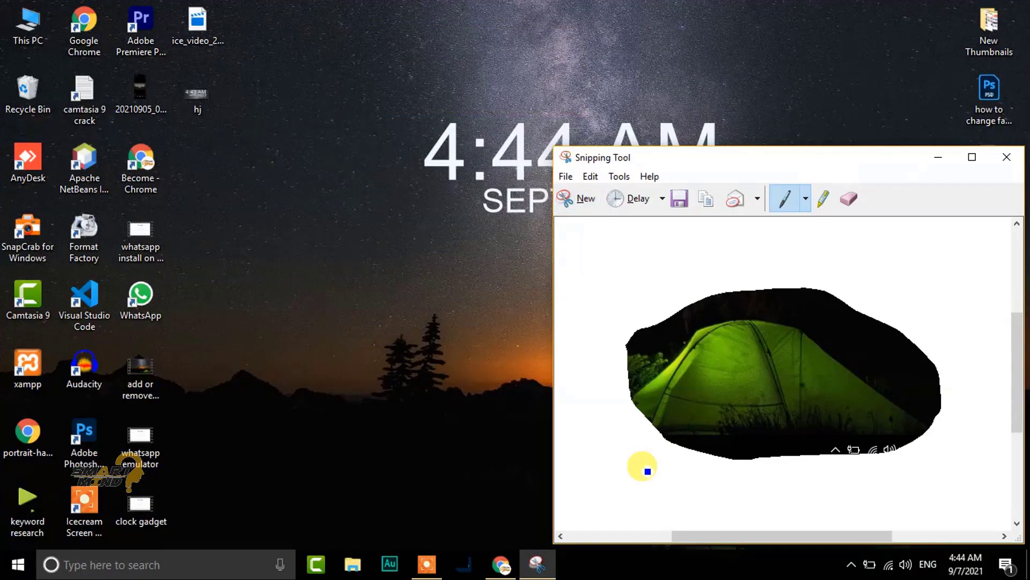
{"action": "left_click_drag", "start_coordinate": [793, 161], "coordinate": [403, 78]}
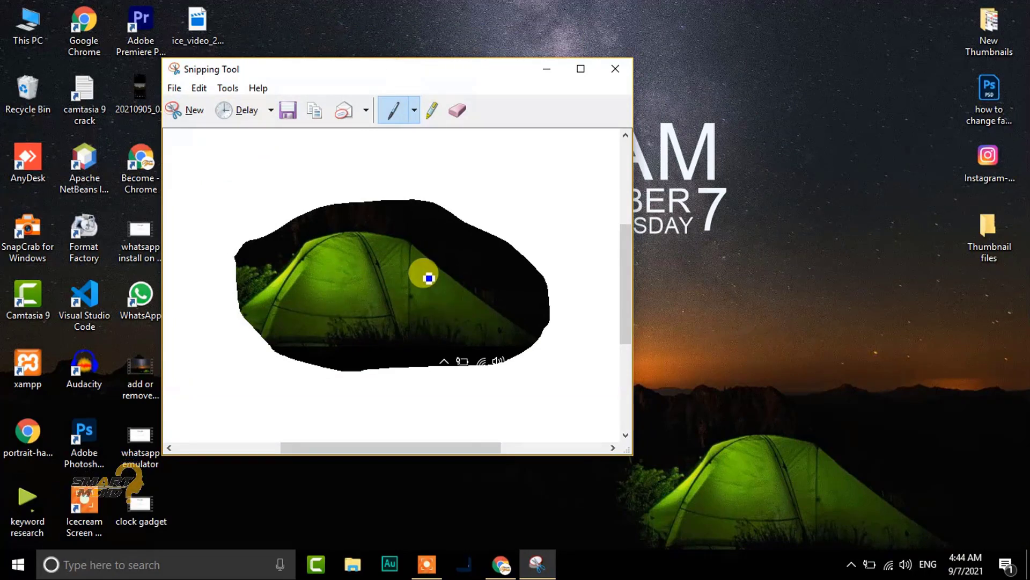
{"action": "left_click", "coordinate": [288, 111]}
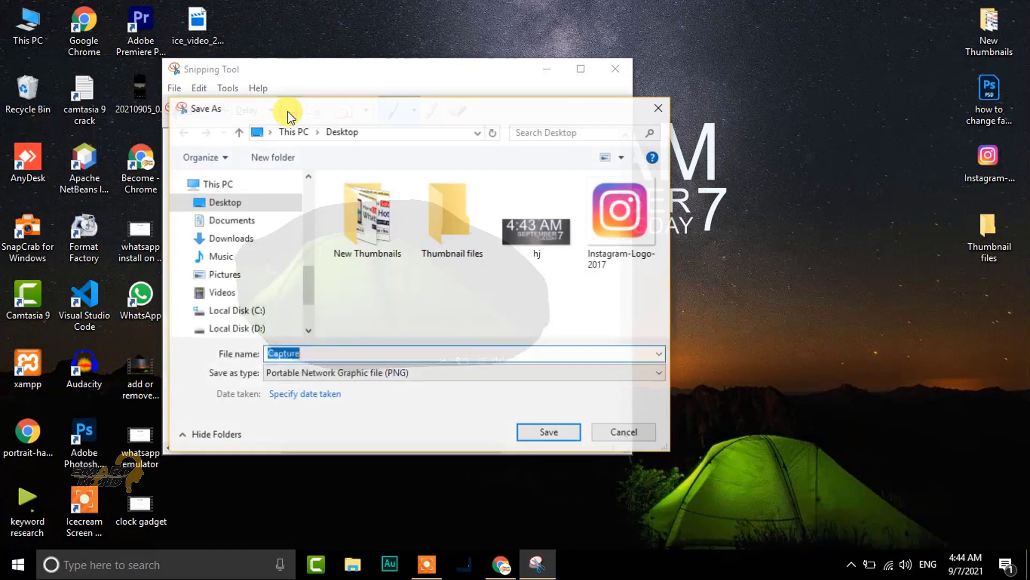
{"action": "left_click", "coordinate": [659, 108]}
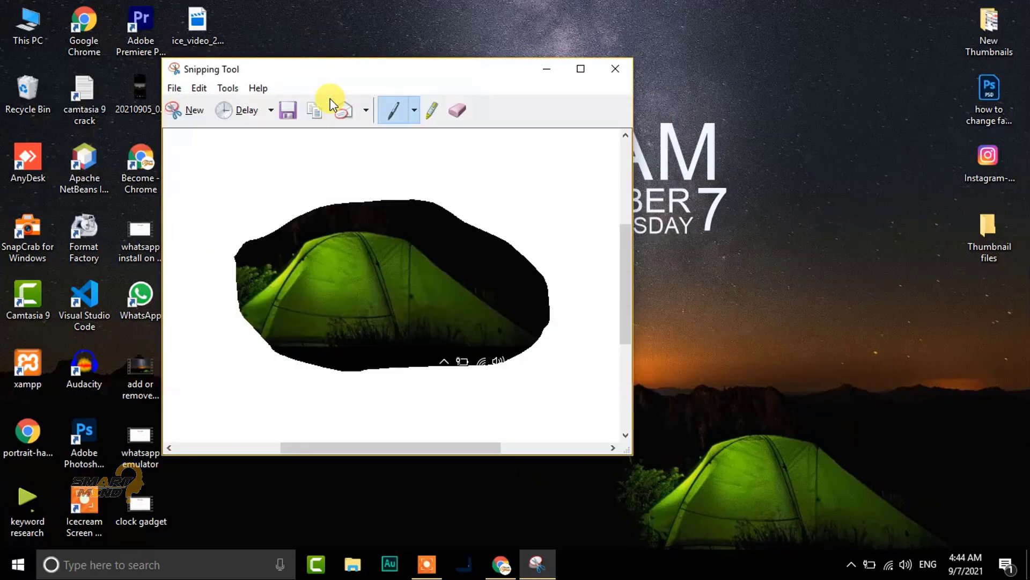
Take a new rectangular snip of the wallpaper area with the pine trees and the sunset horizon
{"action": "left_click", "coordinate": [196, 111]}
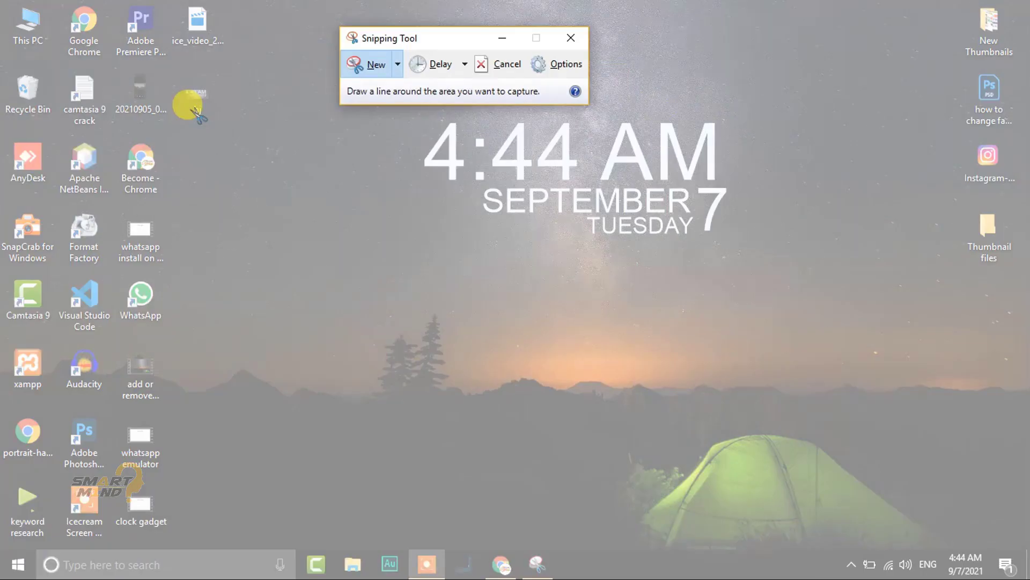
{"action": "left_click", "coordinate": [398, 64]}
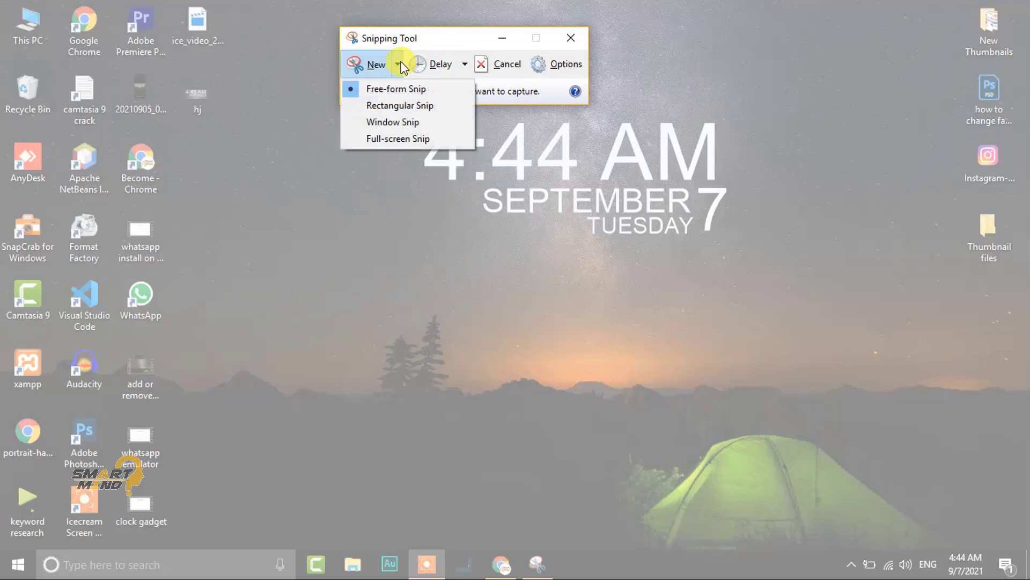
{"action": "left_click", "coordinate": [392, 106]}
{"action": "left_click_drag", "start_coordinate": [263, 222], "coordinate": [760, 452]}
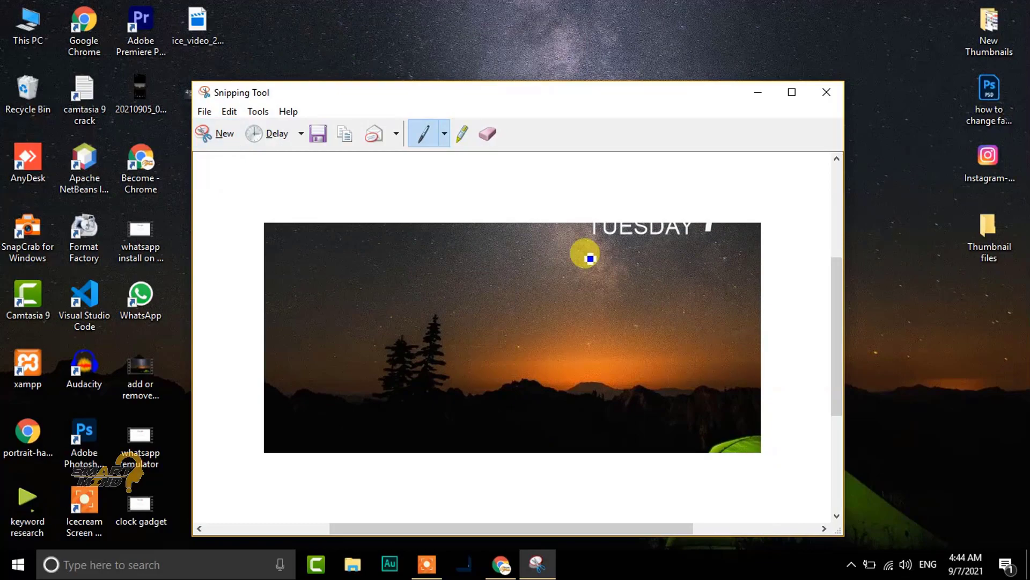
Switch the snip type to Window Snip and capture the whole desktop
{"action": "left_click", "coordinate": [209, 134]}
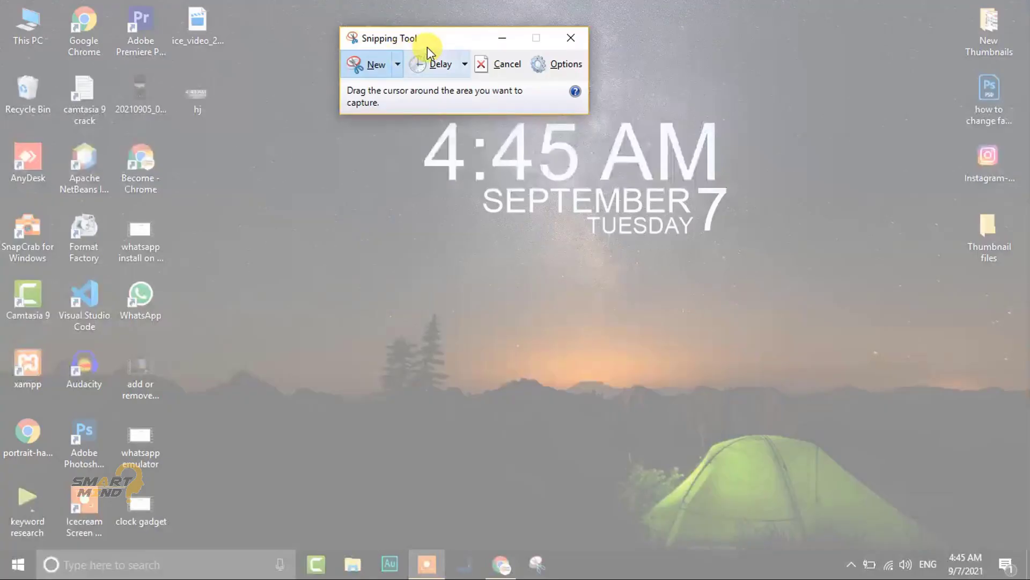
{"action": "left_click", "coordinate": [398, 64]}
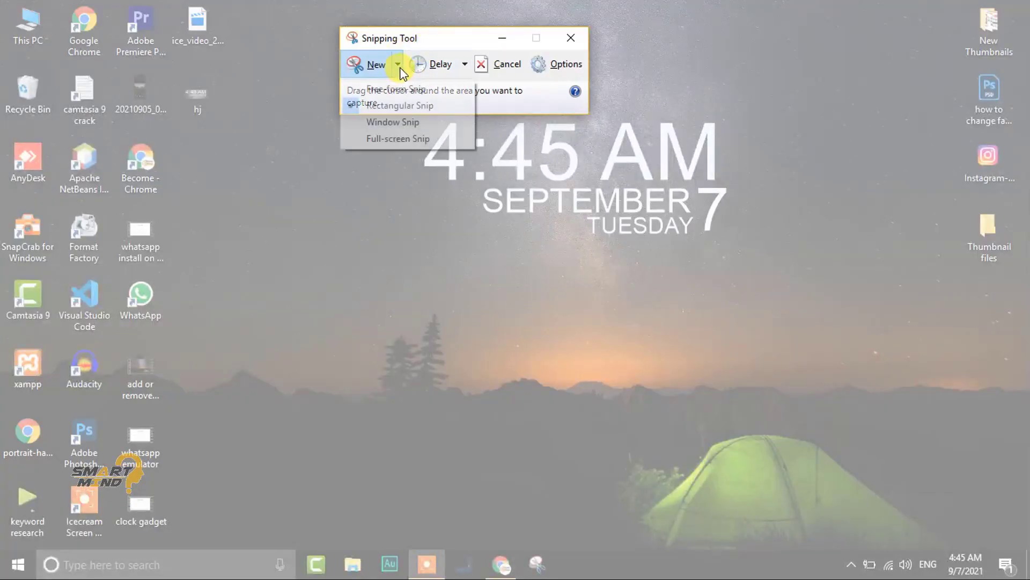
{"action": "left_click", "coordinate": [378, 122]}
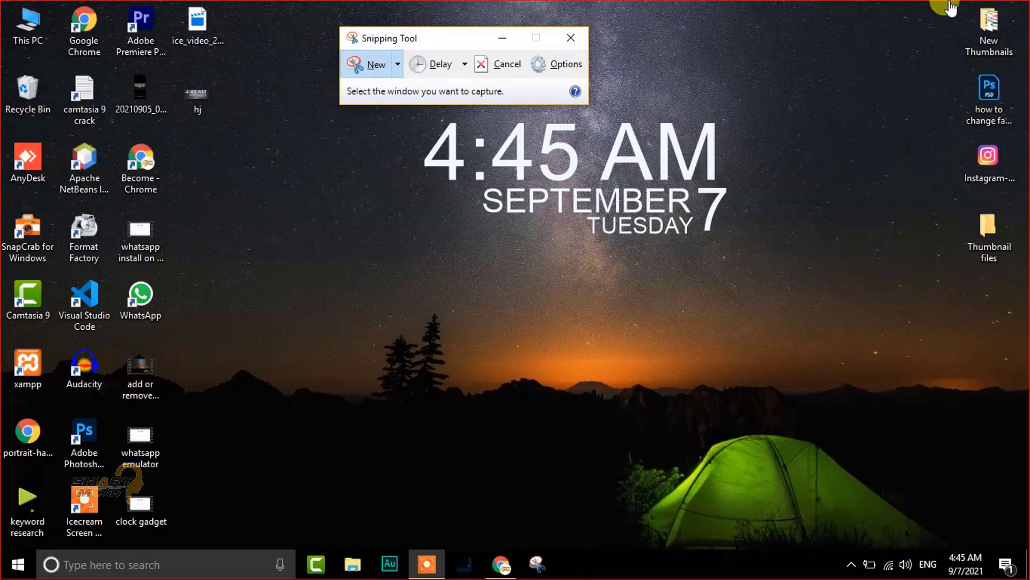
{"action": "left_click", "coordinate": [502, 518]}
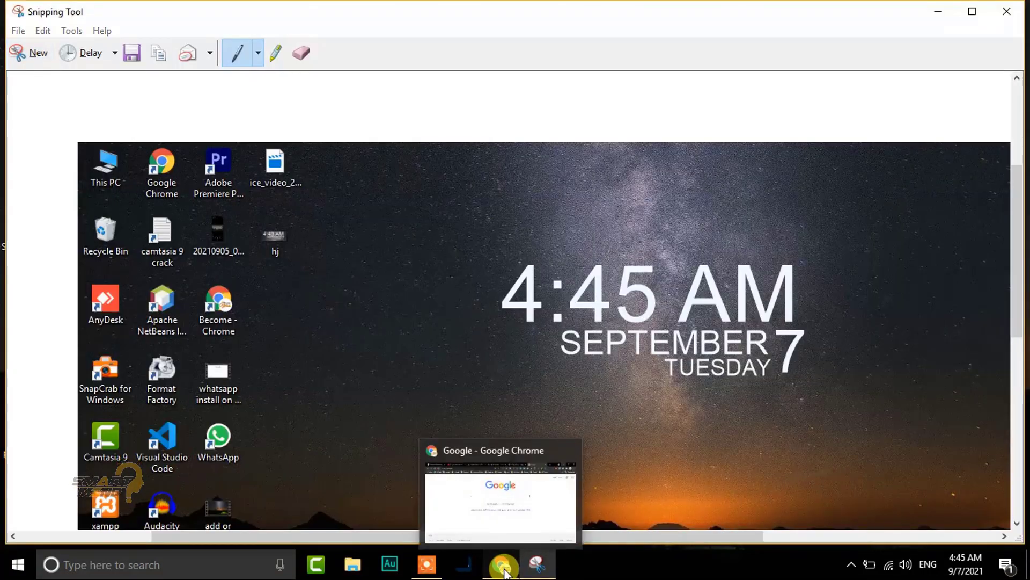
{"action": "left_click", "coordinate": [503, 568]}
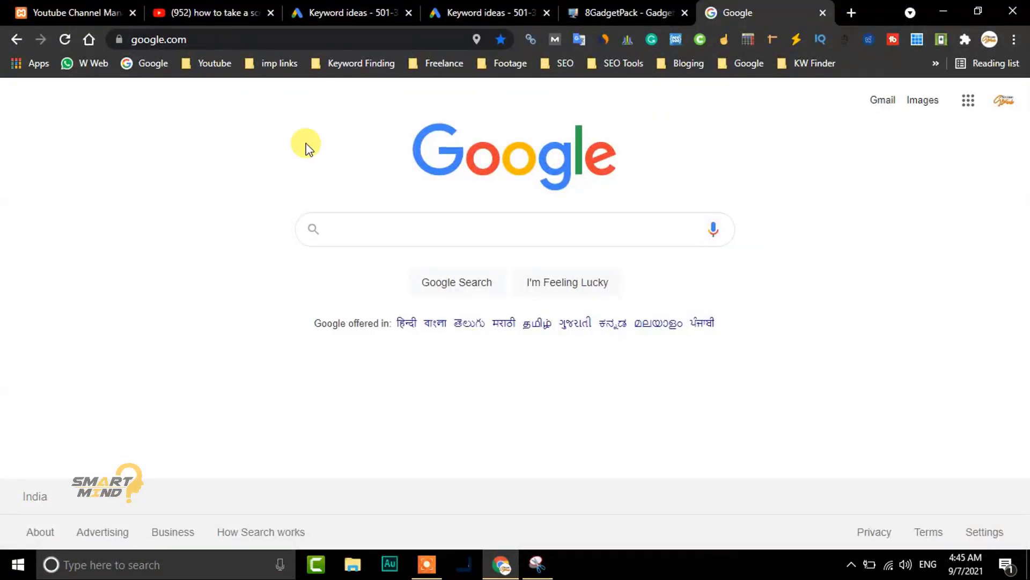
{"action": "left_click", "coordinate": [943, 9]}
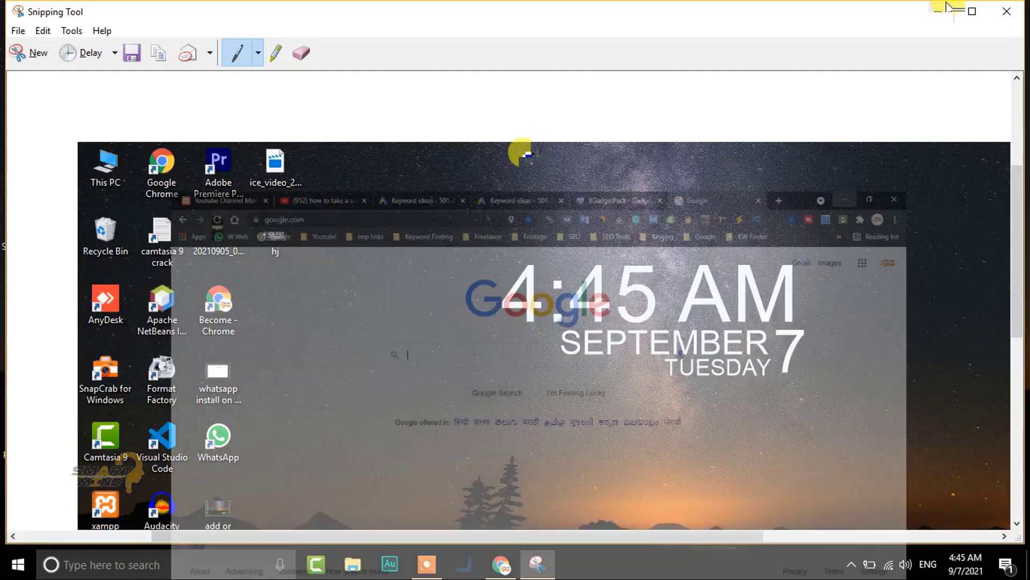
Switch the snip type to Full-screen Snip and capture the entire screen
{"action": "left_click", "coordinate": [32, 53]}
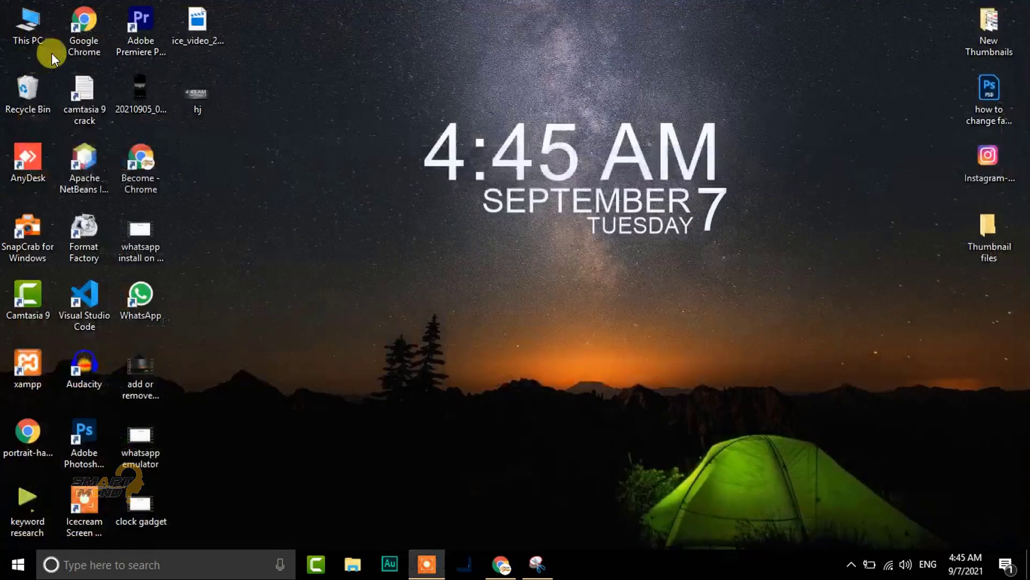
{"action": "left_click", "coordinate": [399, 62]}
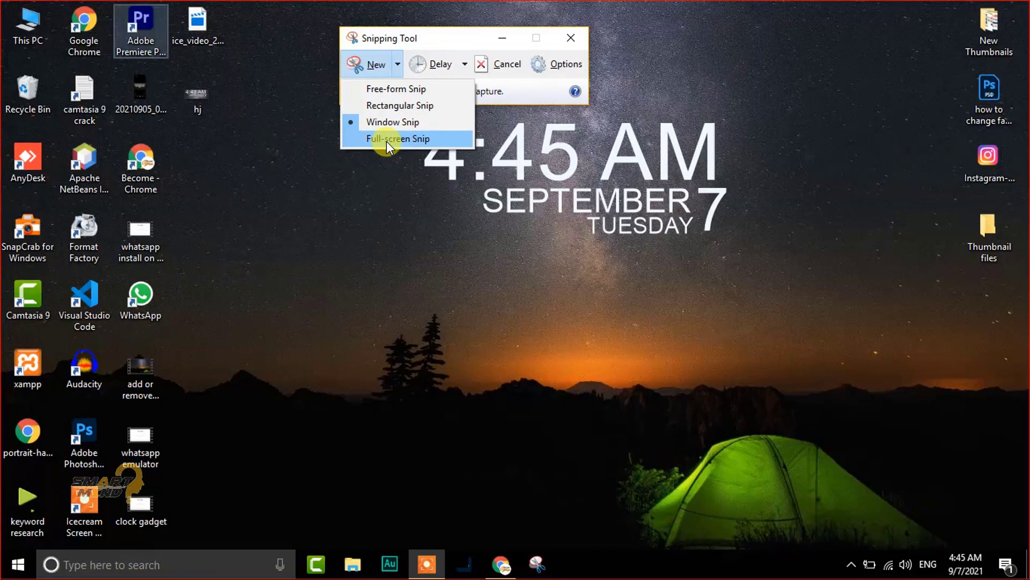
{"action": "left_click", "coordinate": [386, 141]}
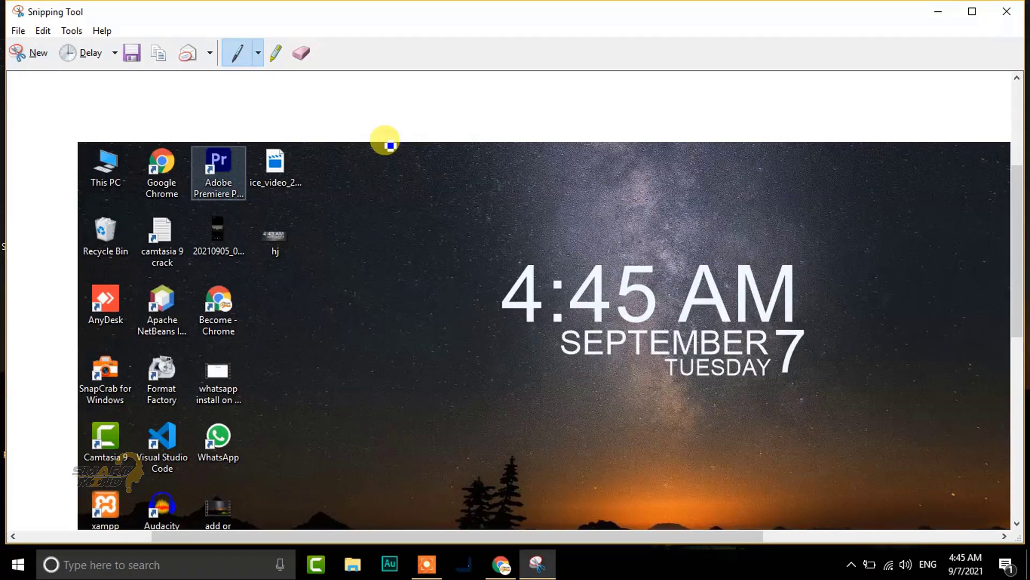
{"action": "left_click_drag", "start_coordinate": [1023, 173], "coordinate": [1010, 197]}
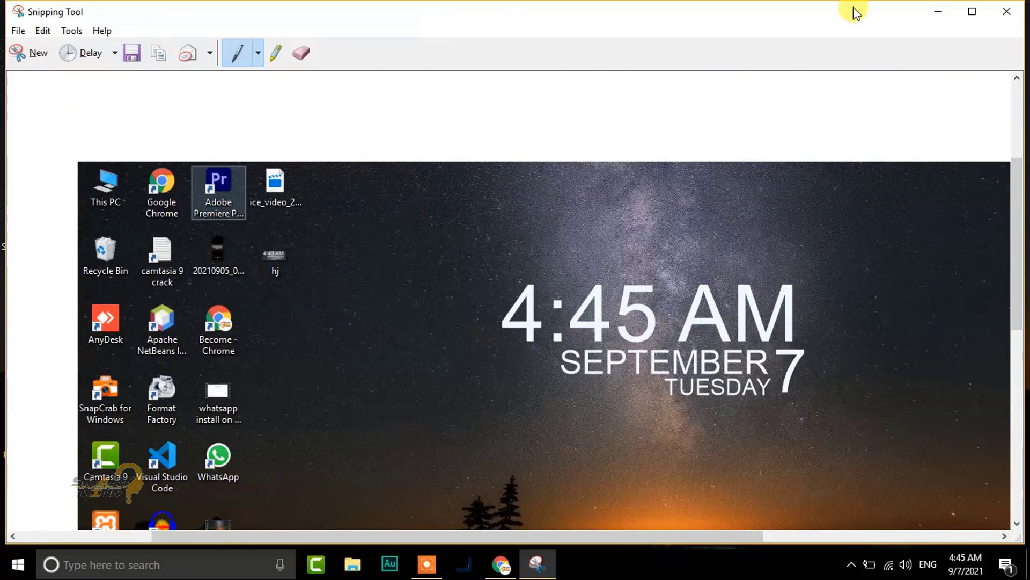
Close Snipping Tool and discard the full-screen snip without saving it
{"action": "left_click", "coordinate": [1016, 8]}
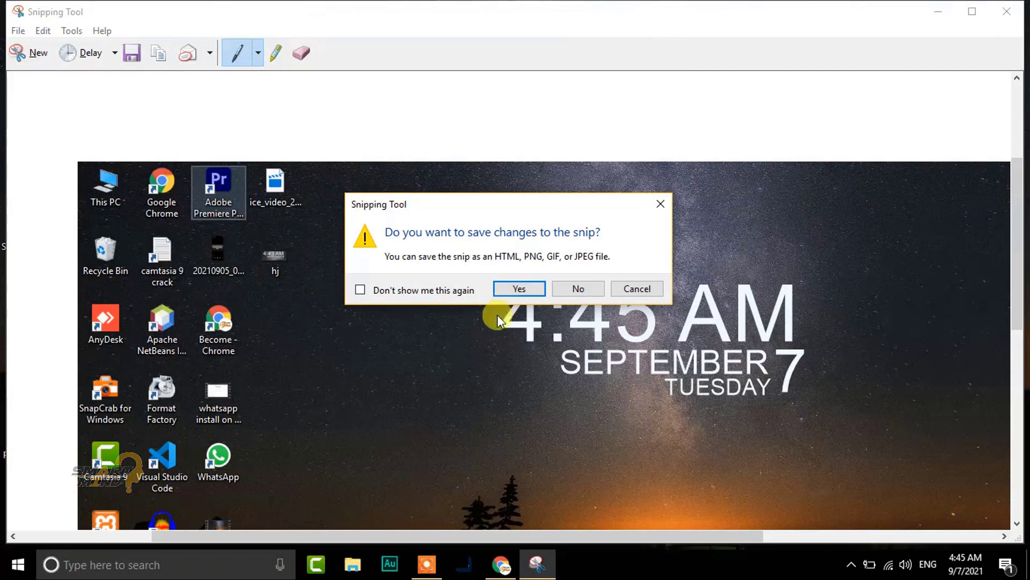
{"action": "left_click", "coordinate": [520, 289]}
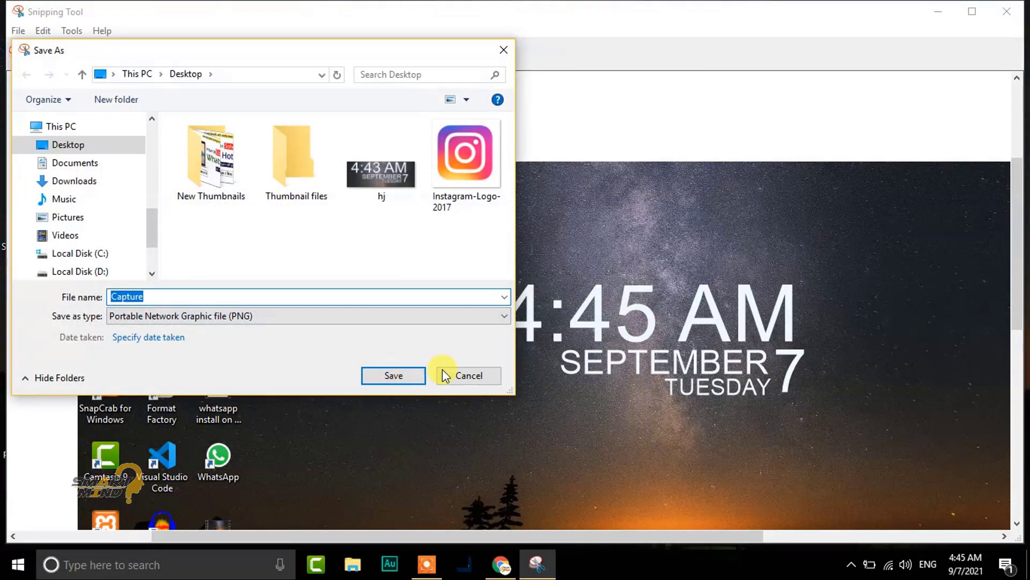
{"action": "left_click", "coordinate": [468, 374]}
{"action": "left_click", "coordinate": [1007, 10]}
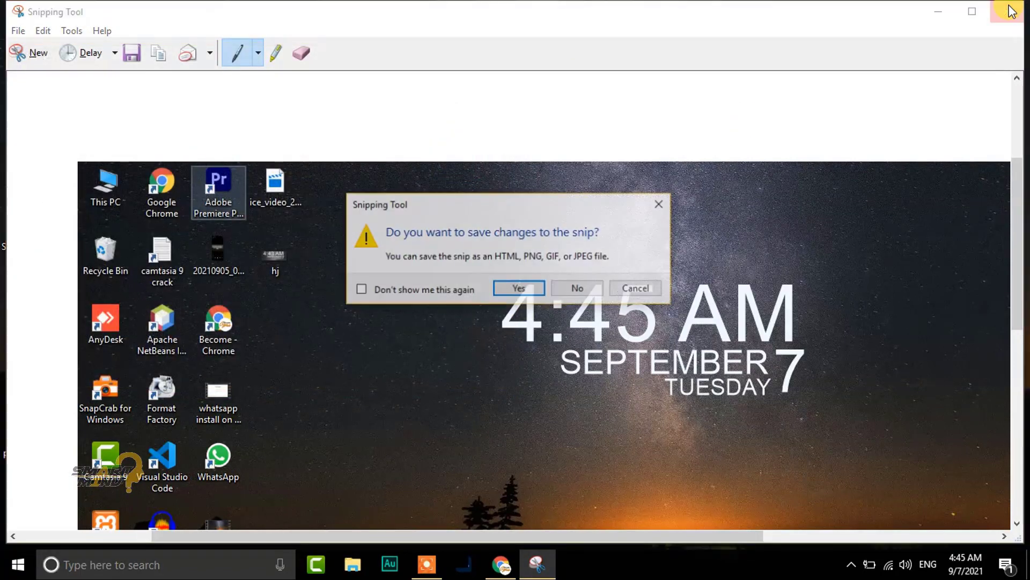
{"action": "left_click", "coordinate": [582, 286]}
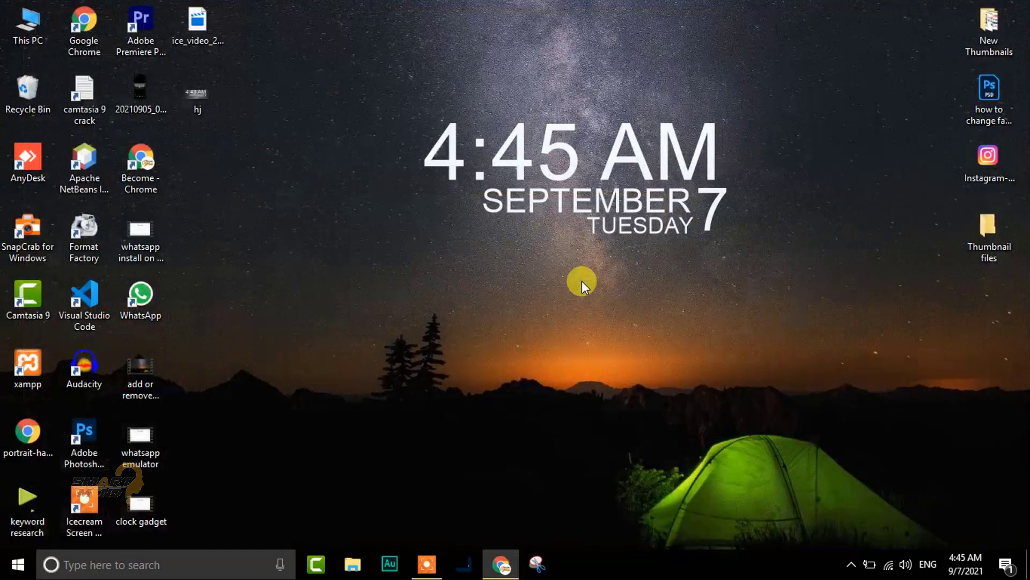
Refresh the Windows desktop twice
{"action": "left_click", "coordinate": [432, 44]}
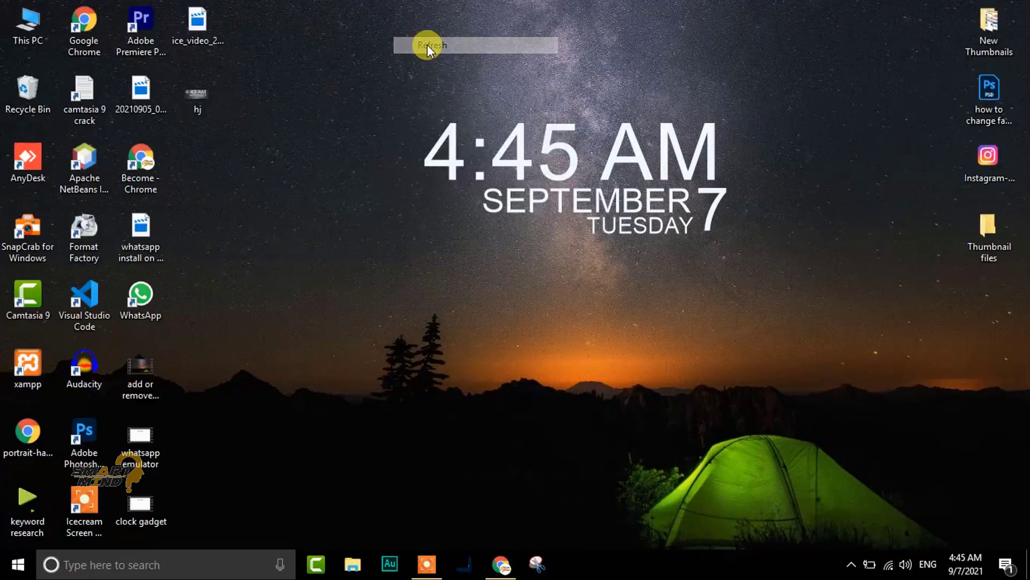
{"action": "right_click", "coordinate": [336, 35]}
{"action": "left_click", "coordinate": [376, 78]}
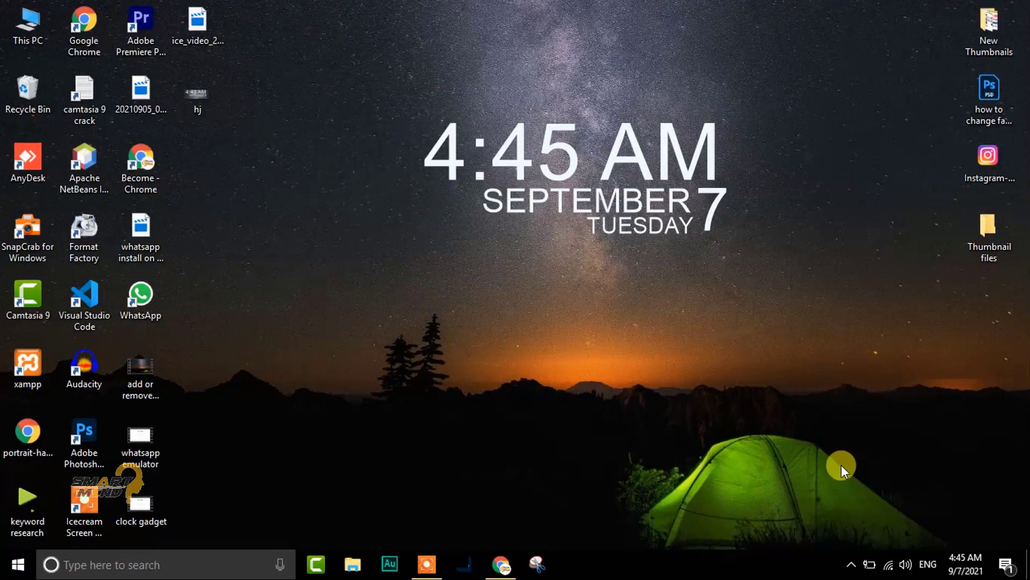
Bring up the SnapCrab capture toolbar and move it to the empty area above the desktop clock
{"action": "left_click", "coordinate": [851, 564]}
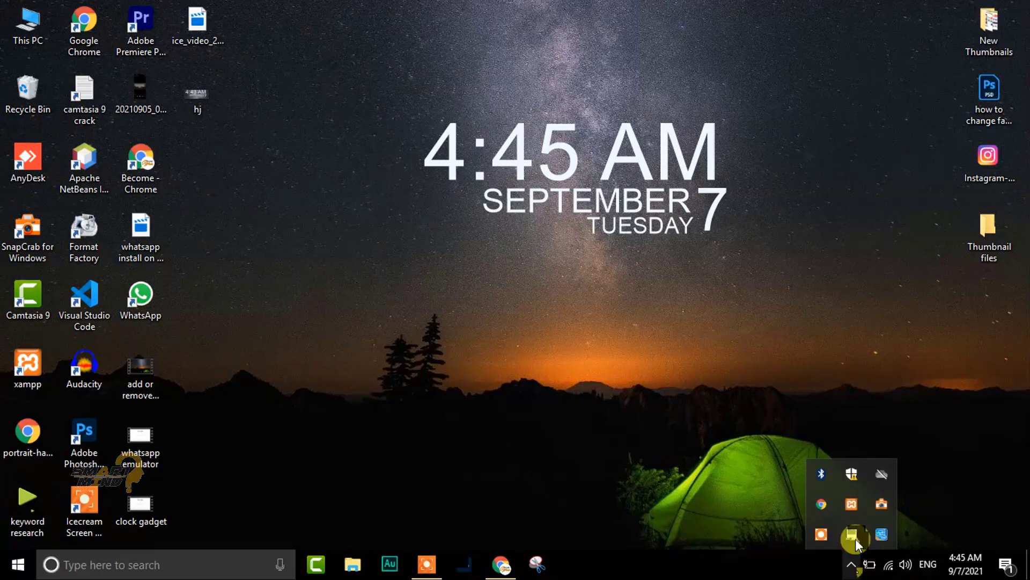
{"action": "left_click", "coordinate": [881, 501]}
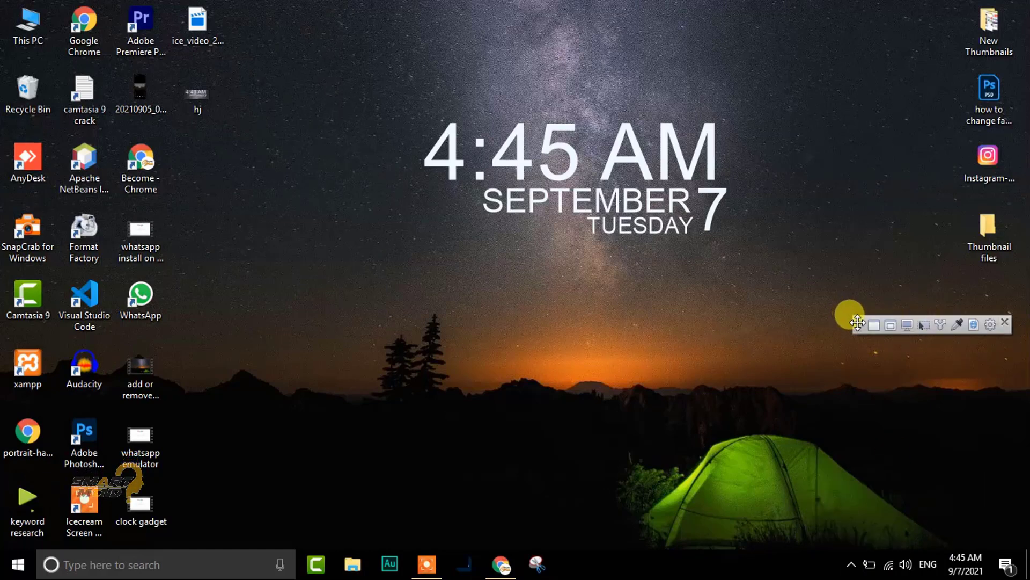
{"action": "left_click_drag", "start_coordinate": [858, 322], "coordinate": [646, 53]}
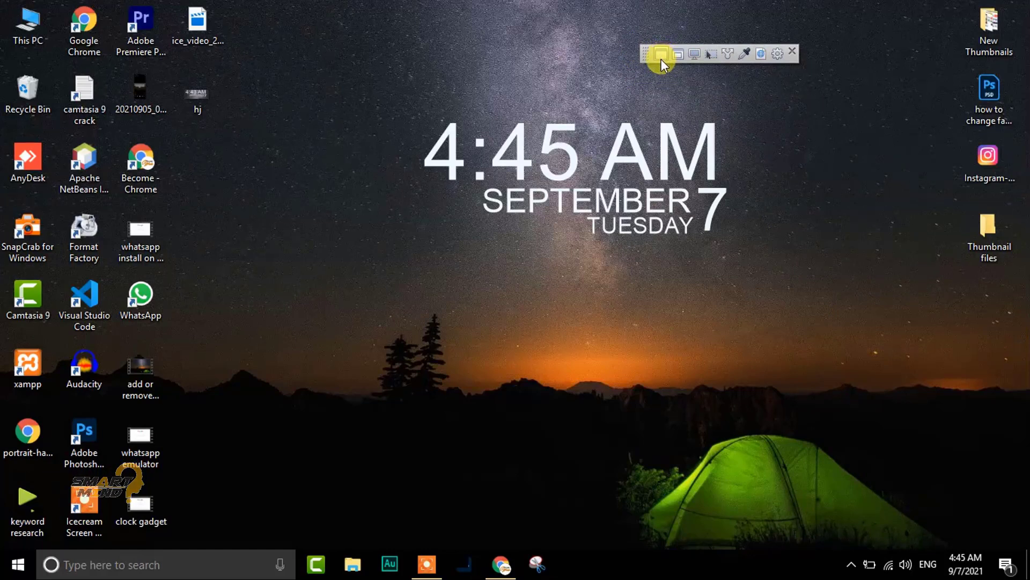
Capture the whole desktop with SnapCrab, and view the saved image from the desktop before closing it
{"action": "left_click", "coordinate": [694, 56]}
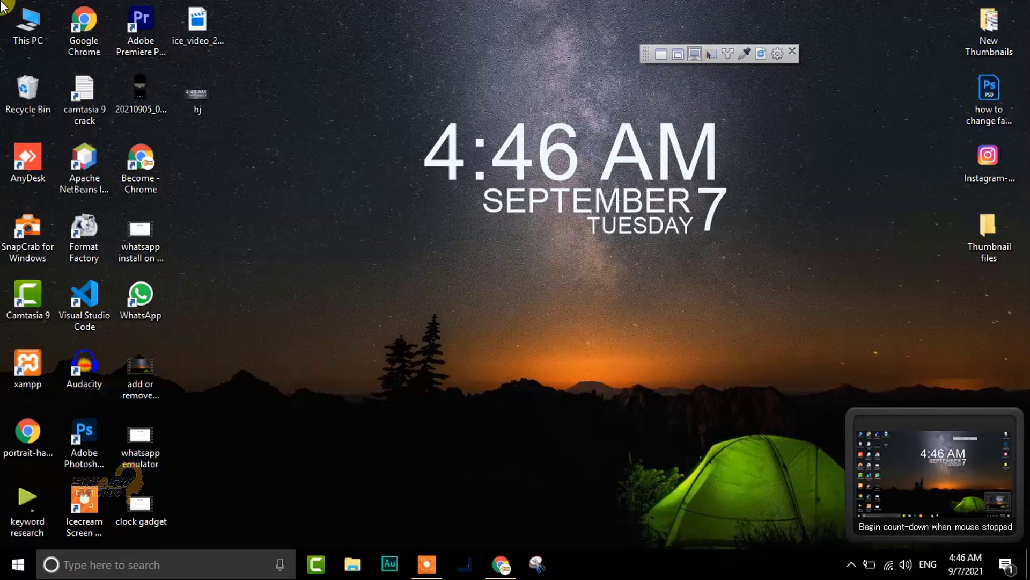
{"action": "left_click_drag", "start_coordinate": [2, 1], "coordinate": [1024, 574]}
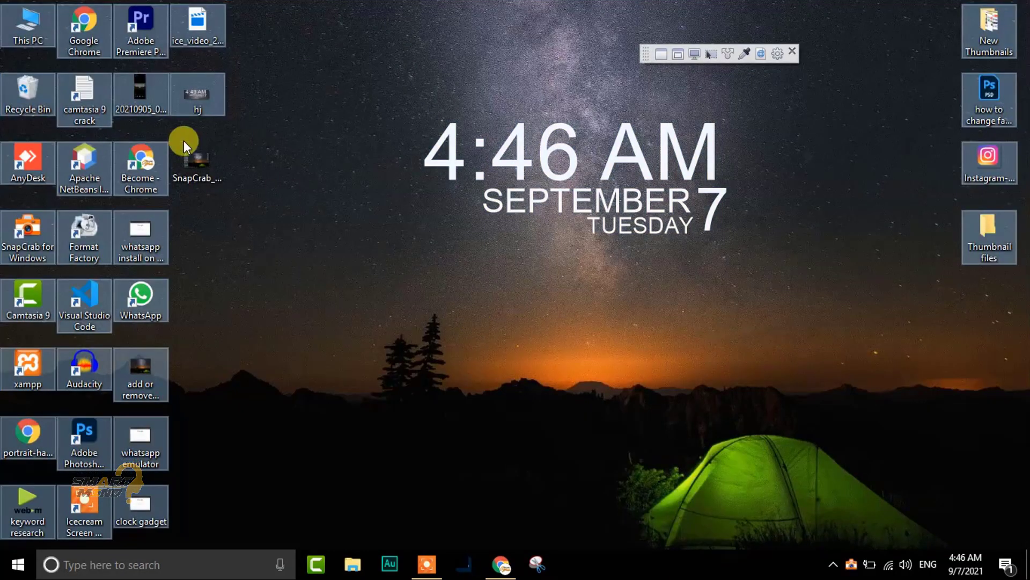
{"action": "double_click", "coordinate": [197, 176]}
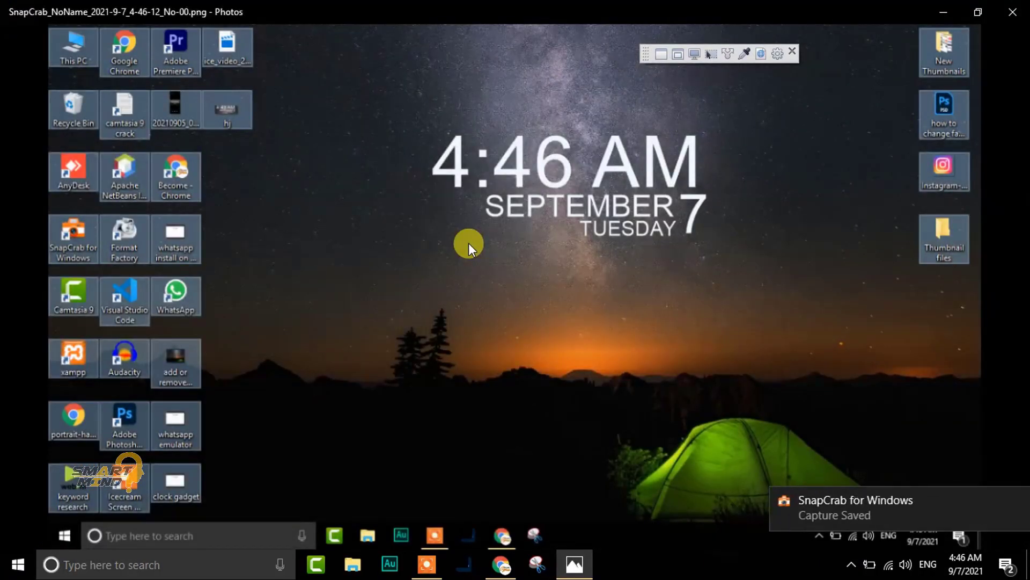
{"action": "left_click", "coordinate": [1012, 12]}
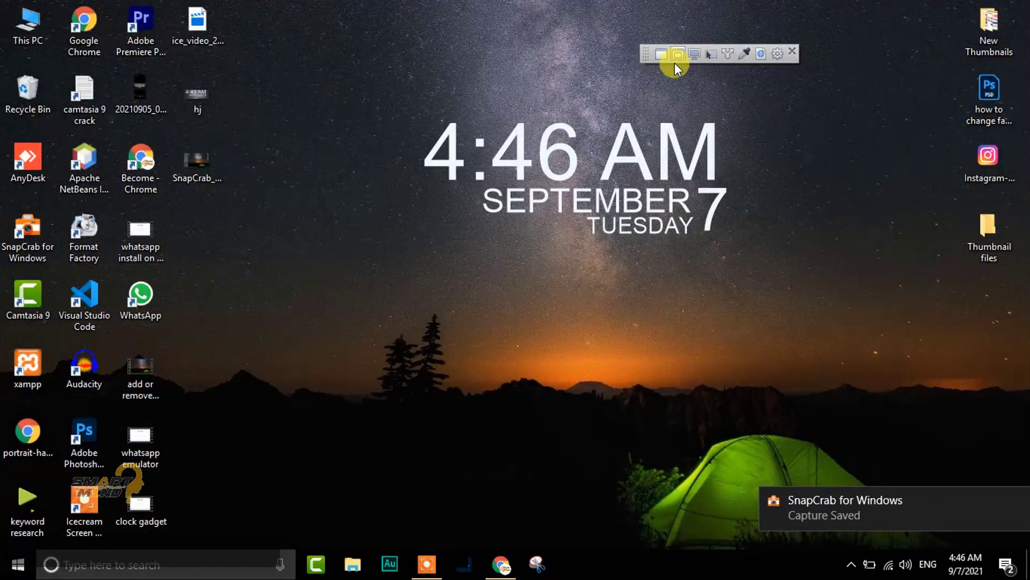